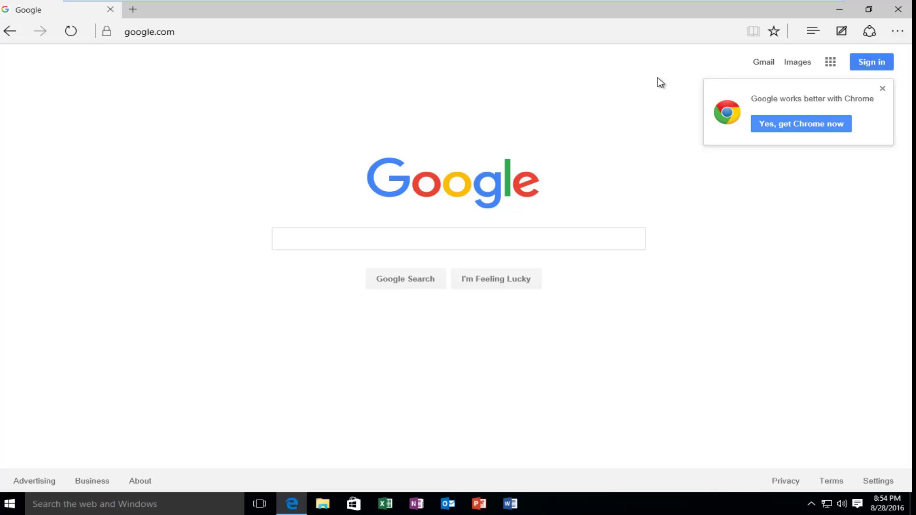
- Open Edge's More actions (...) menu on the Google homepage
{"action": "left_click", "coordinate": [897, 31]}
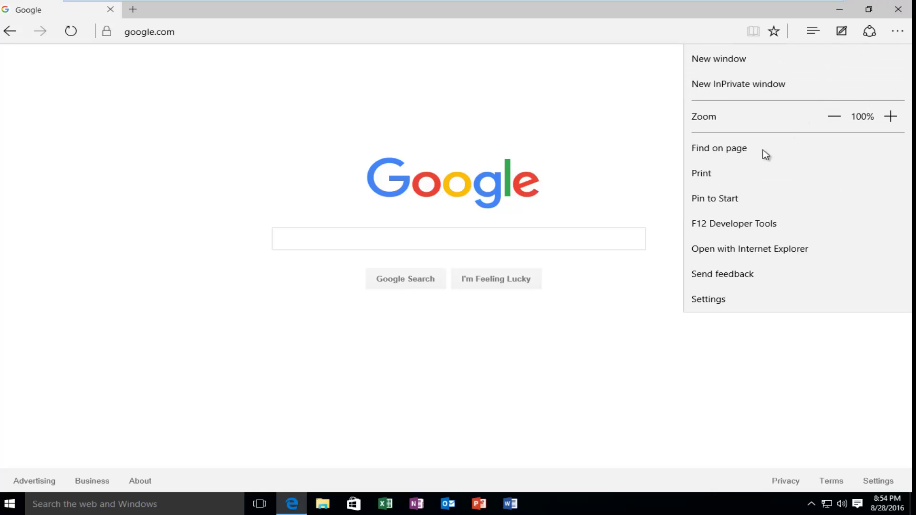
- Print the Google page, confirm Microsoft Print to PDF as printer, then close the dialog
{"action": "left_click", "coordinate": [707, 181]}
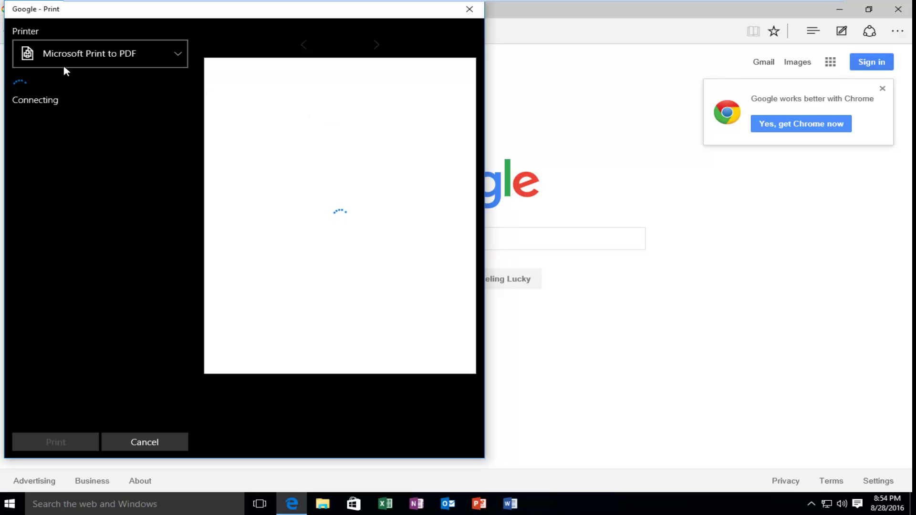
{"action": "left_click", "coordinate": [145, 59]}
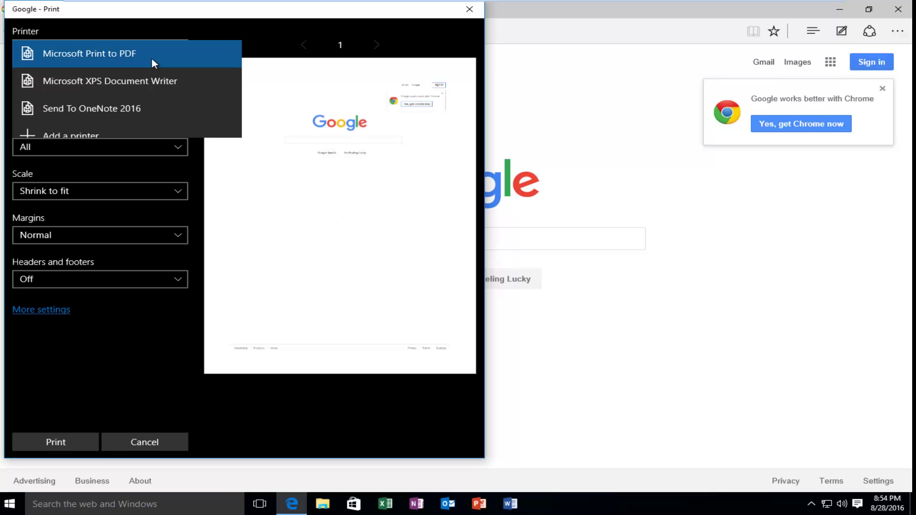
{"action": "left_click", "coordinate": [96, 53]}
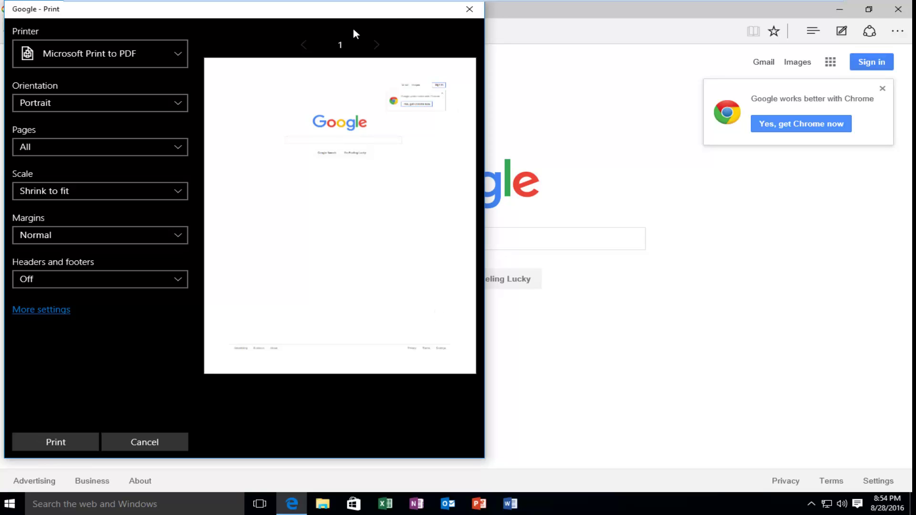
{"action": "left_click", "coordinate": [469, 9]}
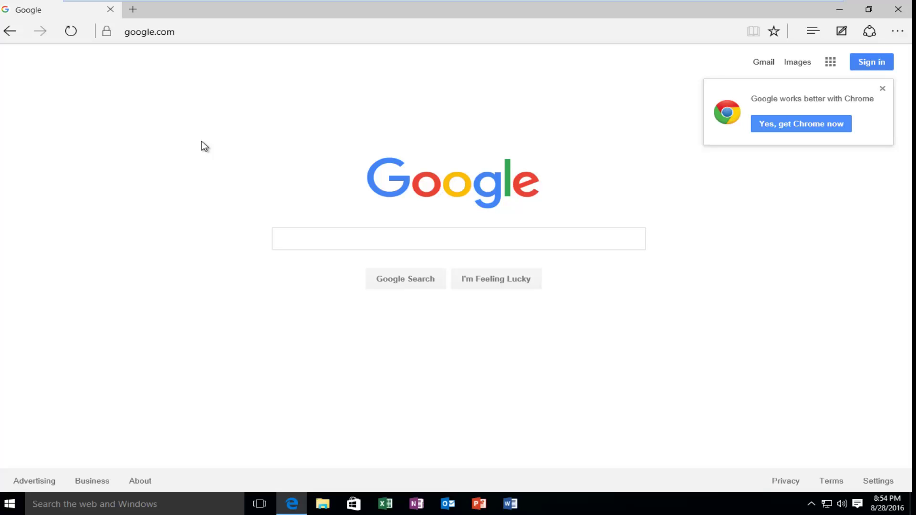
- Reopen Print with Ctrl+P, close it, then right-click a blank area of the page
{"action": "key", "text": "ctrl+p"}
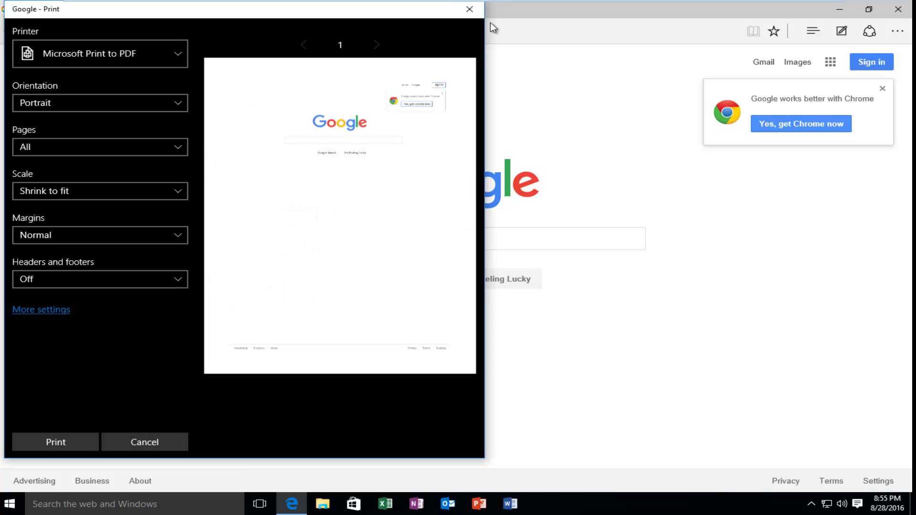
{"action": "left_click", "coordinate": [469, 10]}
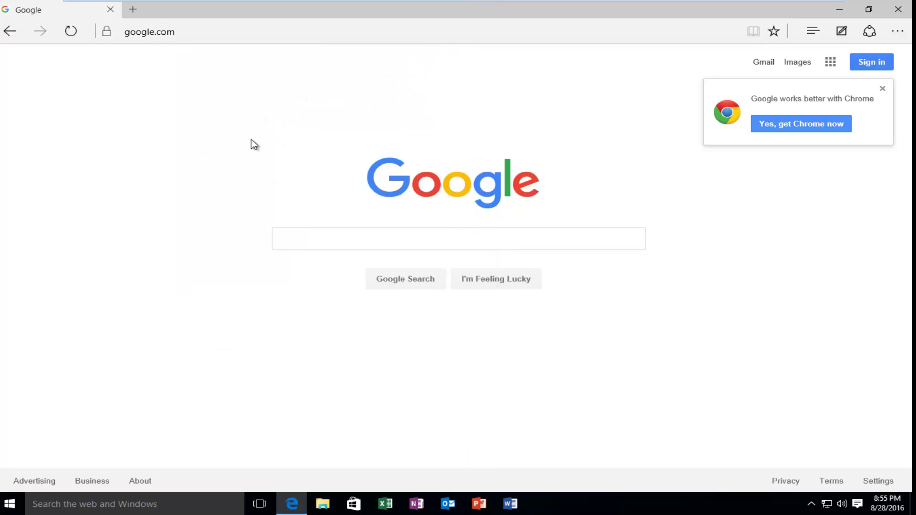
{"action": "right_click", "coordinate": [215, 110]}
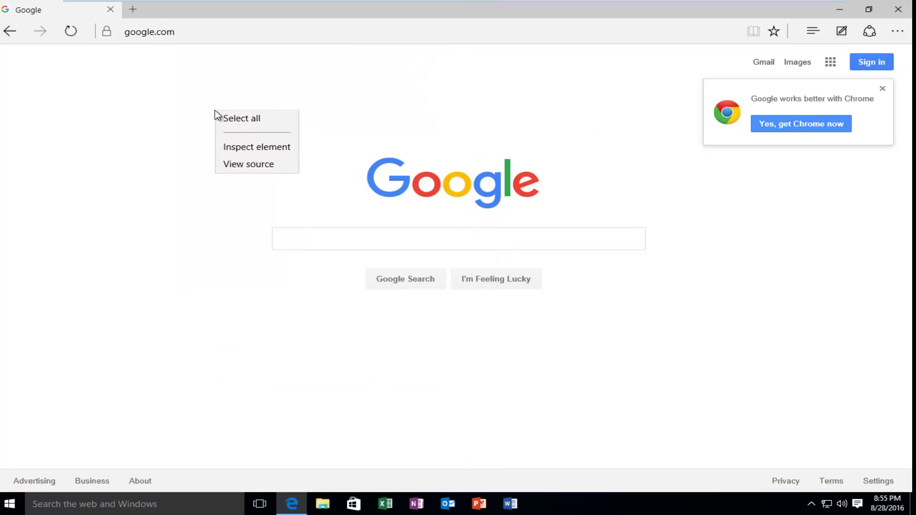